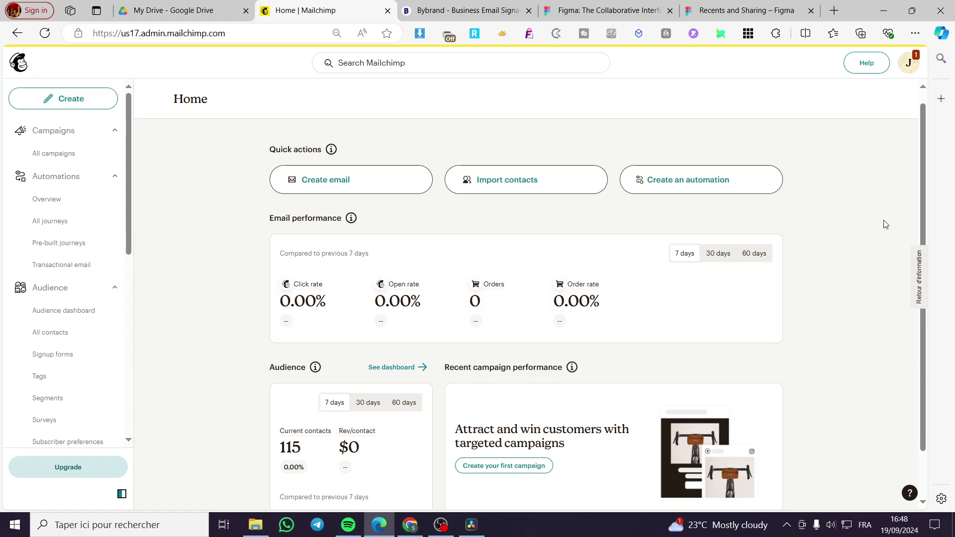
Step: Scroll the Mailchimp Home dashboard to review the 115 contacts and the click and open rates
scroll(885, 222, down, 1)
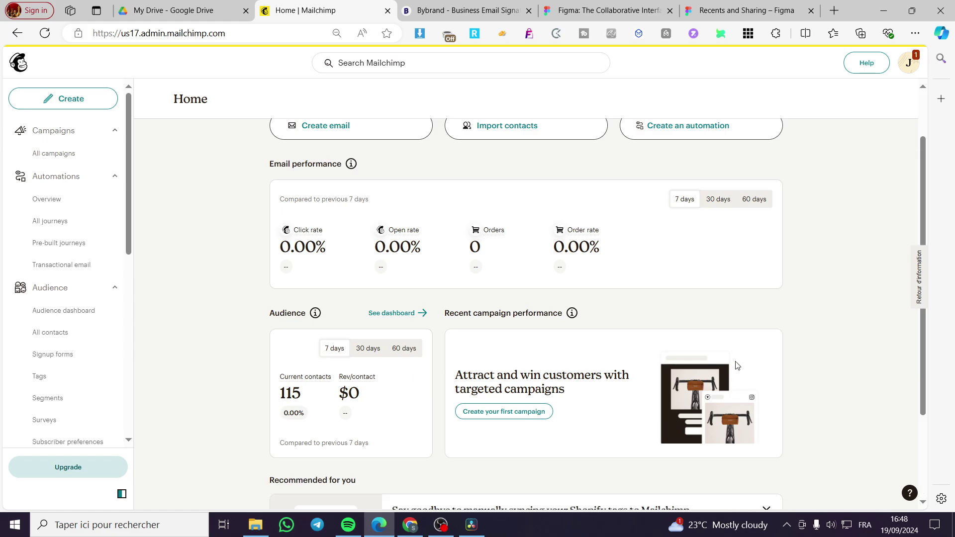
scroll(736, 363, down, 2)
scroll(746, 359, up, 3)
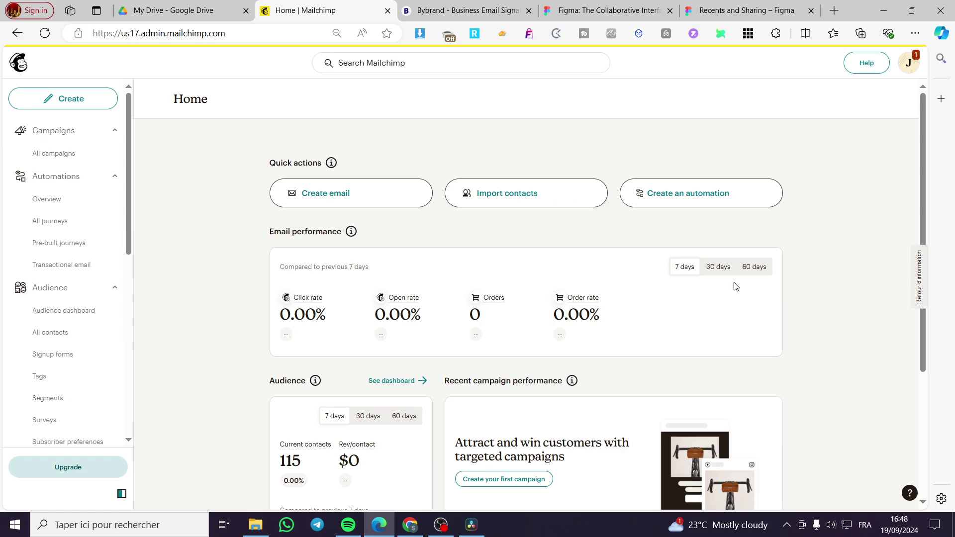
scroll(896, 150, down, 3)
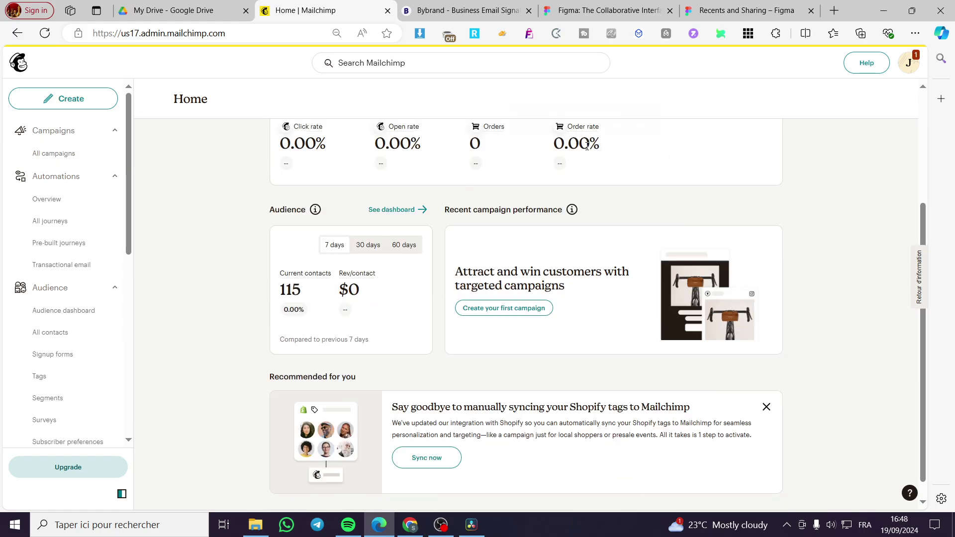
scroll(353, 229, up, 3)
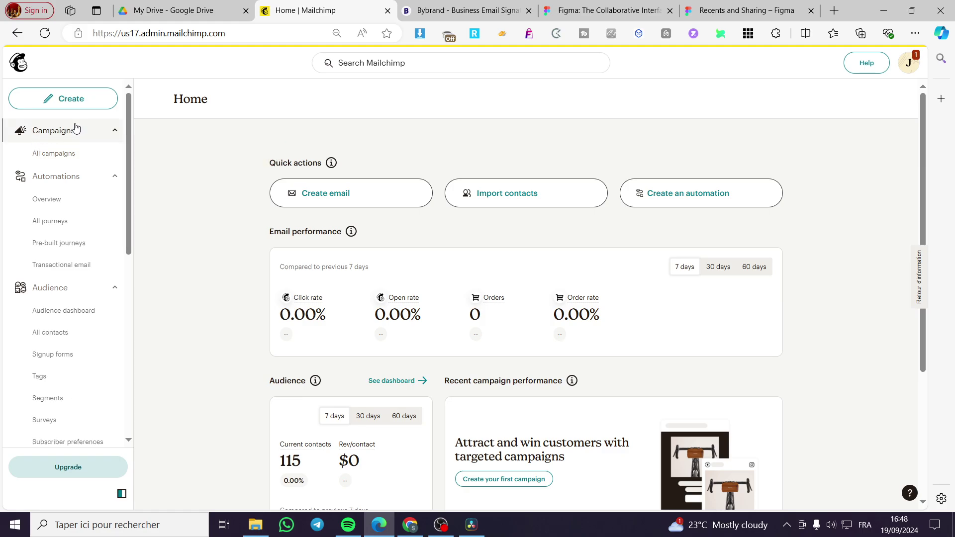
Step: Start a new Regular email campaign with Design Email from the Create page
click(50, 106)
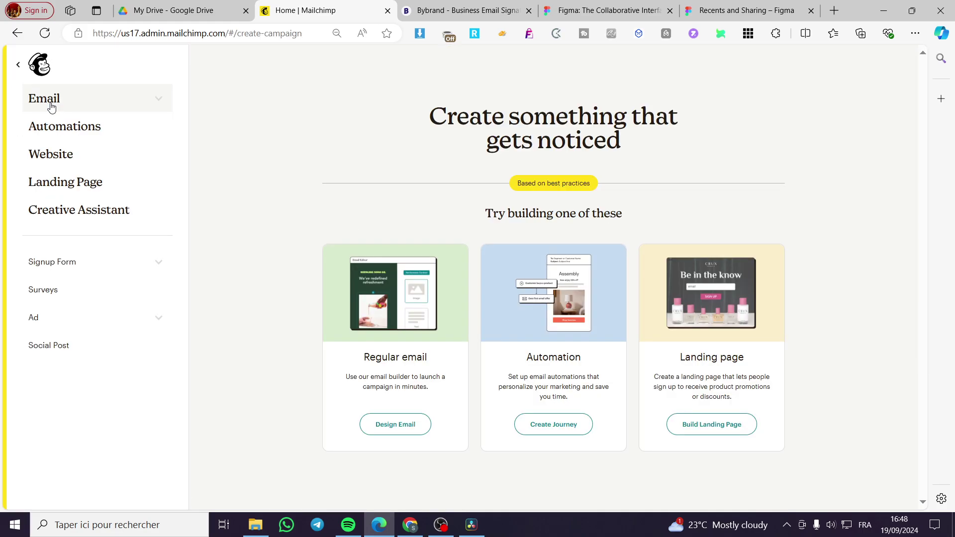
click(419, 426)
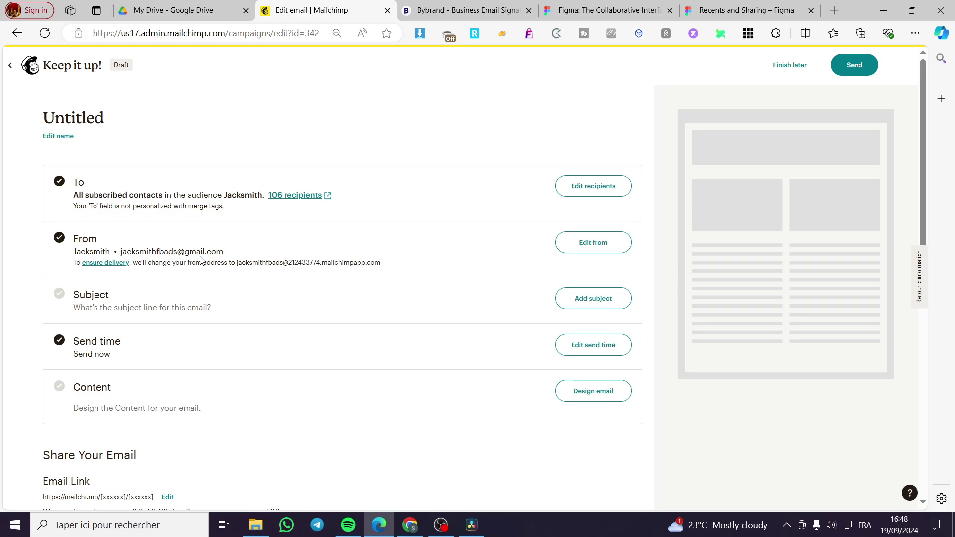
drag(236, 254, 118, 252)
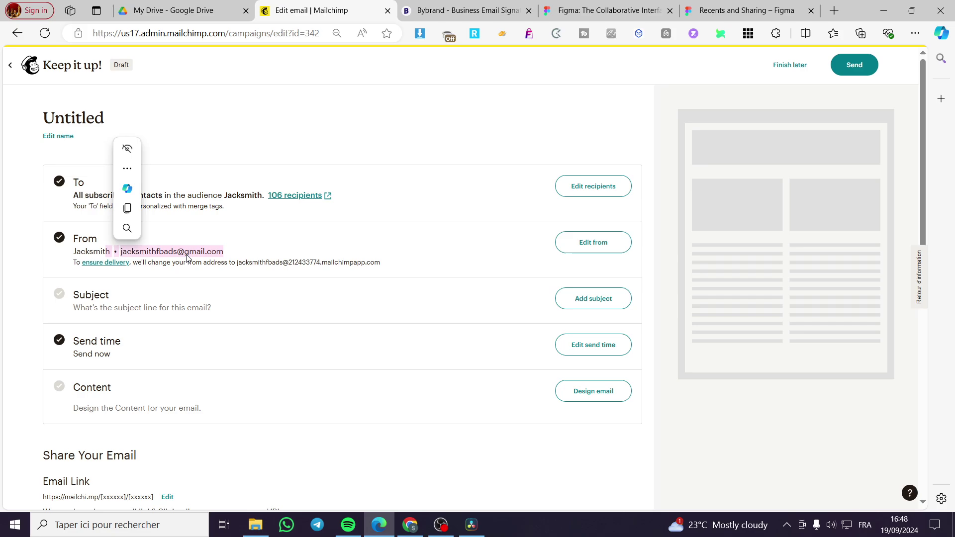
click(220, 254)
scroll(157, 230, down, 2)
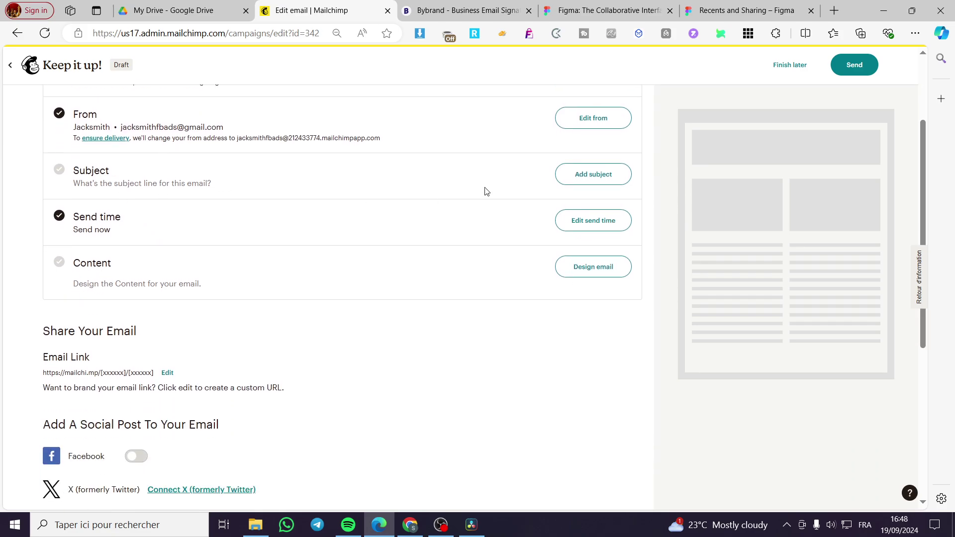
Step: Set both the subject line and the preview text to 'offer' and save
click(594, 175)
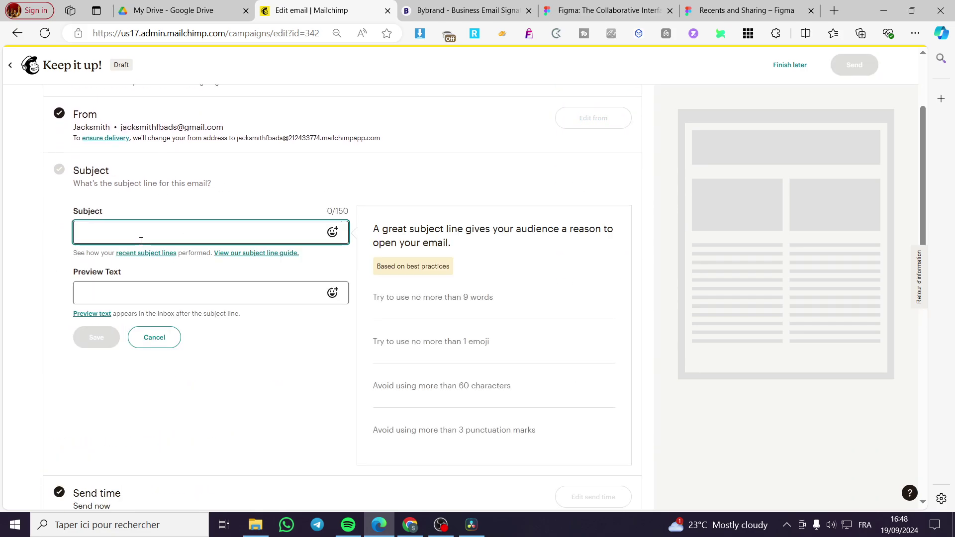
text(offer)
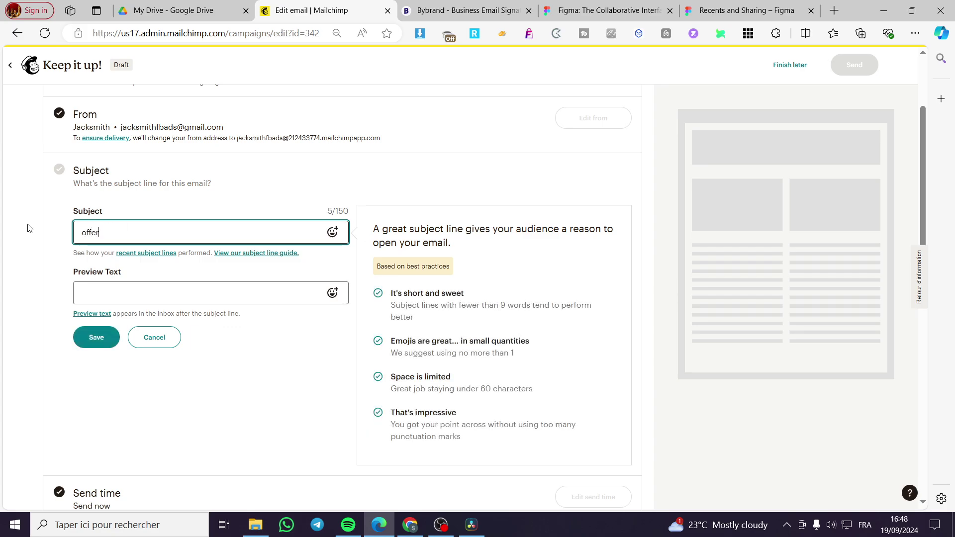
key(ctrl+a)
key(ctrl+c)
key(Tab)
key(ctrl+v)
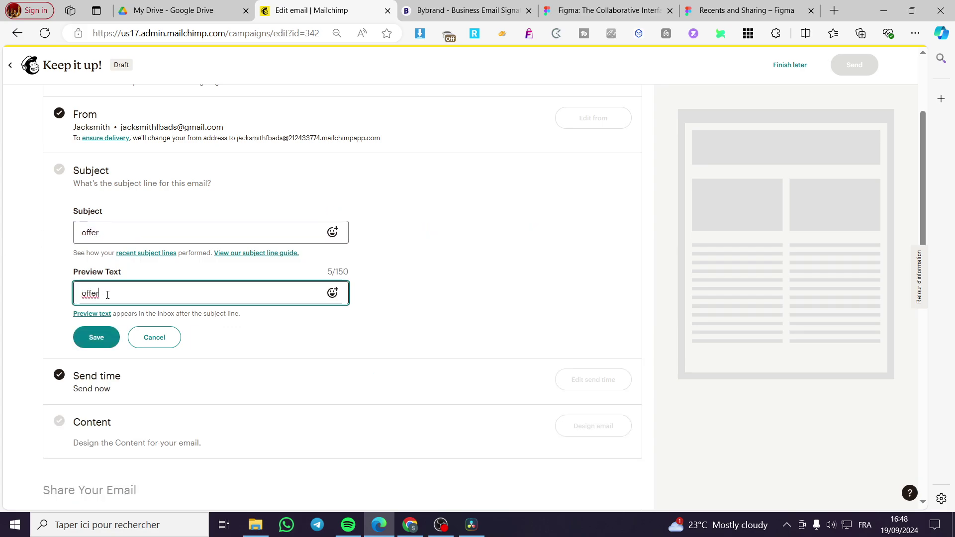
click(102, 343)
scroll(150, 348, down, 5)
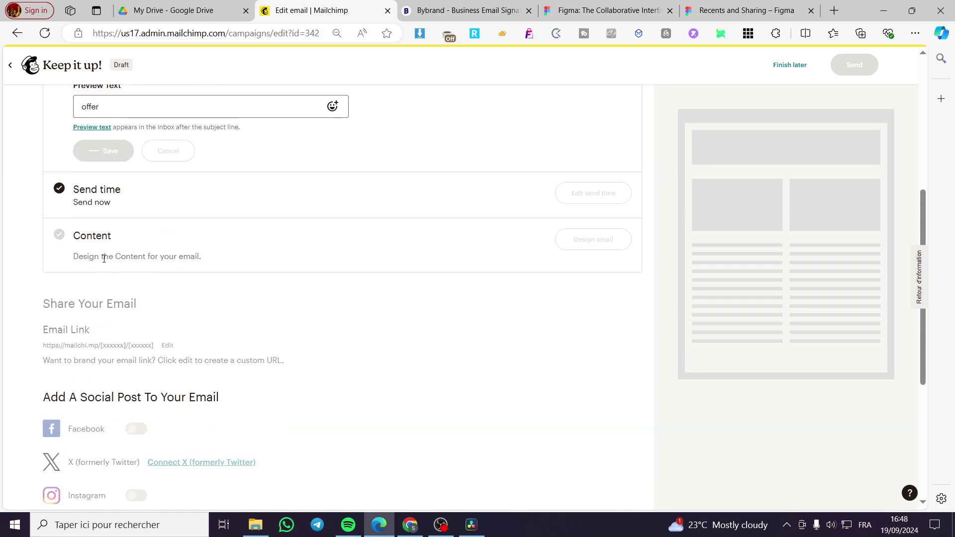
scroll(74, 309, up, 5)
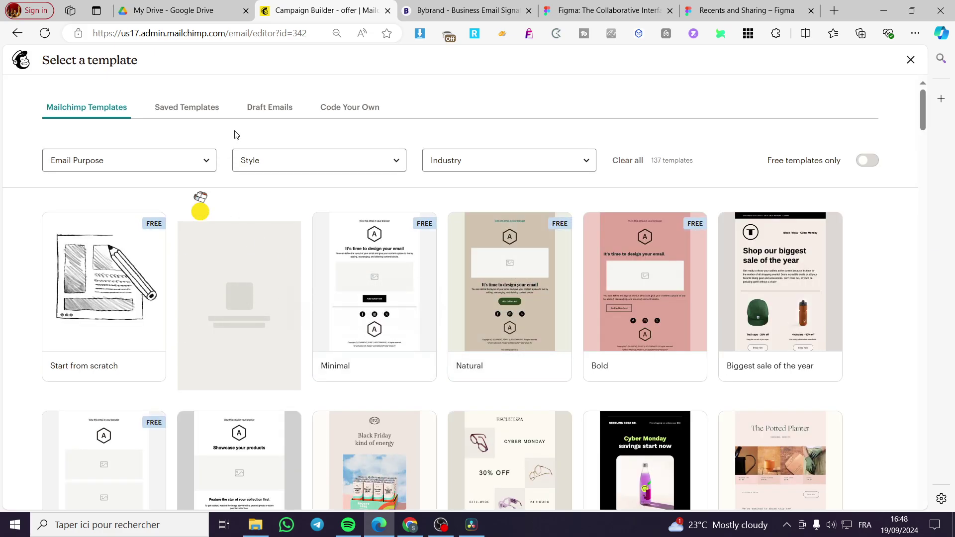
Step: Apply the second draft email's design to 'offer', then move to Bybrand's signature templates
click(175, 108)
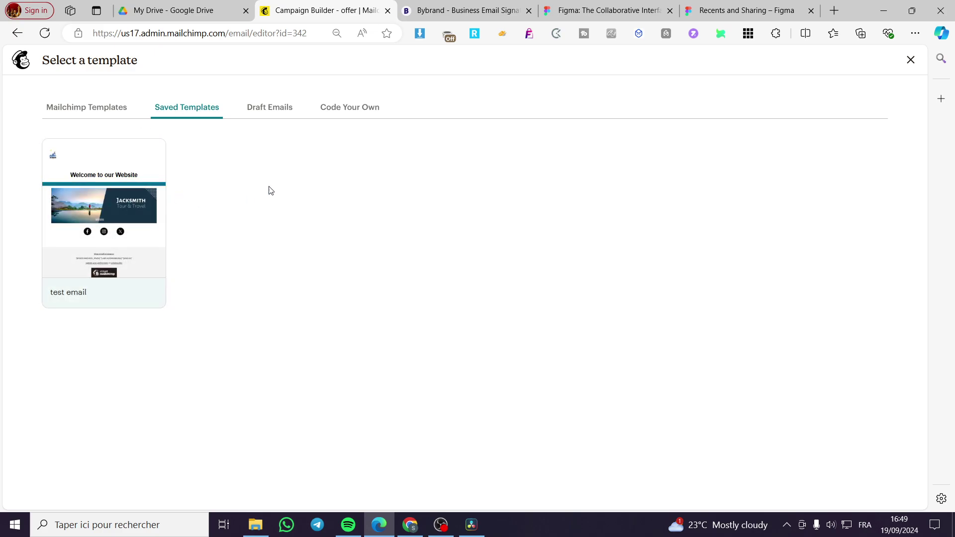
click(278, 116)
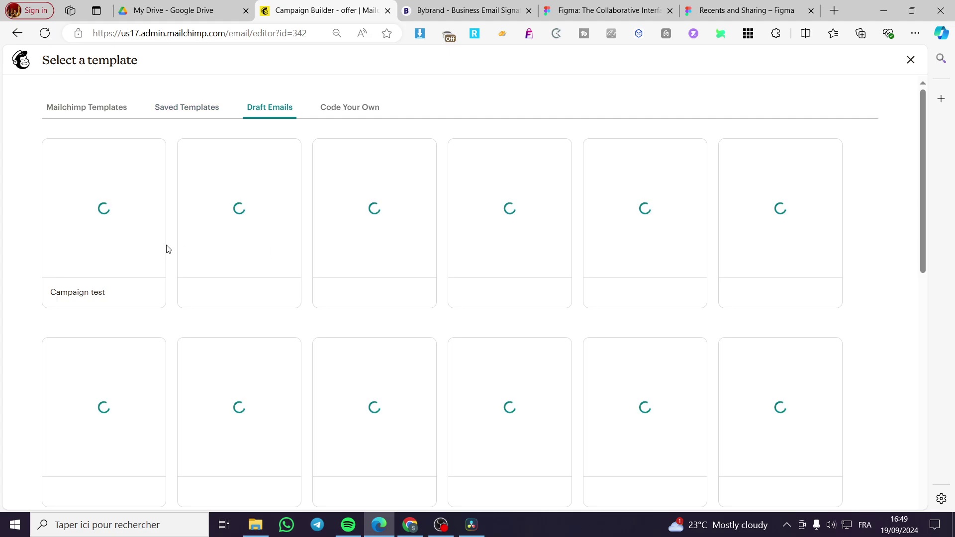
mouse_move(249, 236)
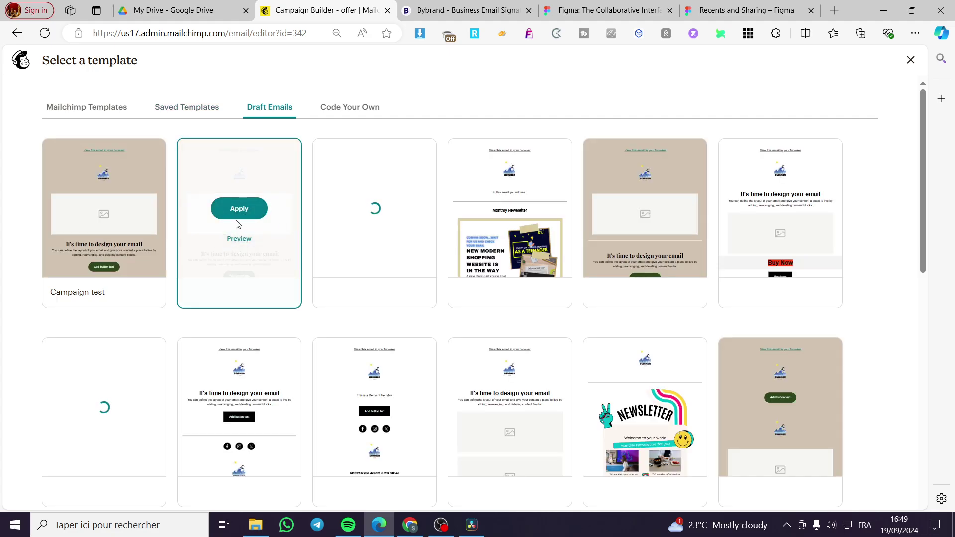
click(240, 211)
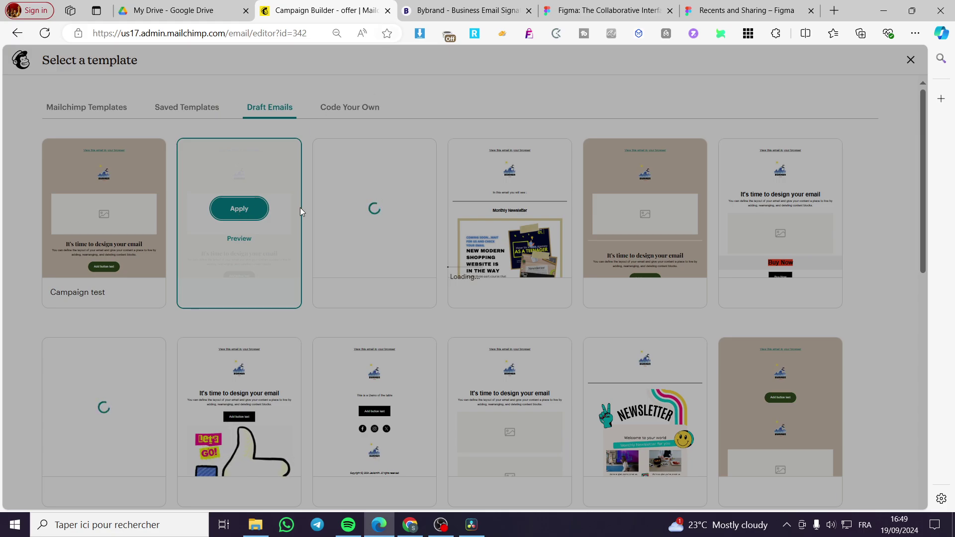
scroll(627, 354, down, 4)
scroll(622, 343, up, 2)
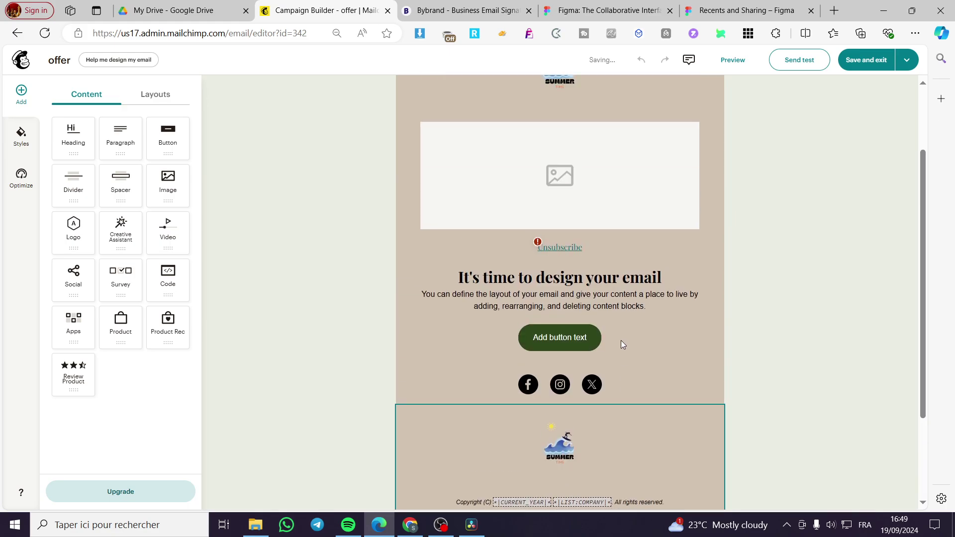
scroll(621, 341, up, 2)
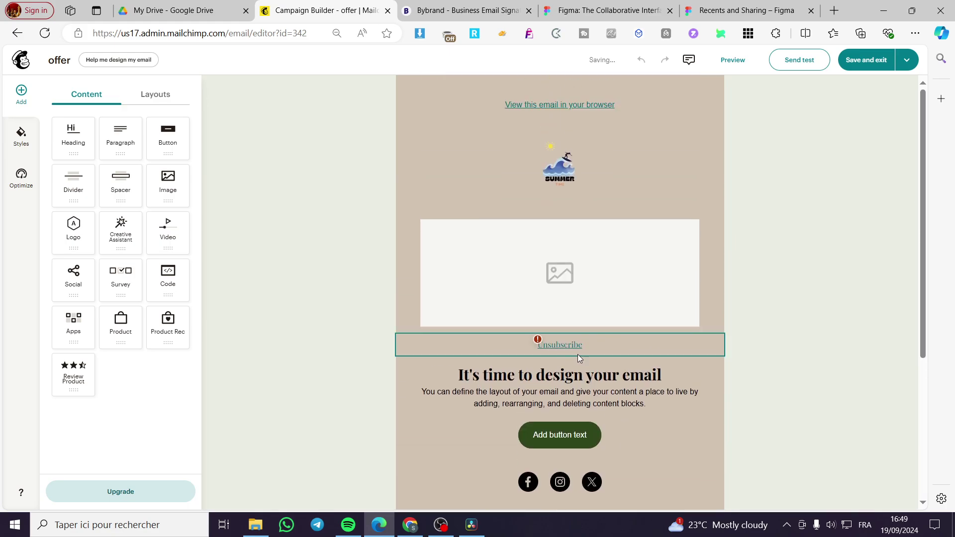
click(447, 7)
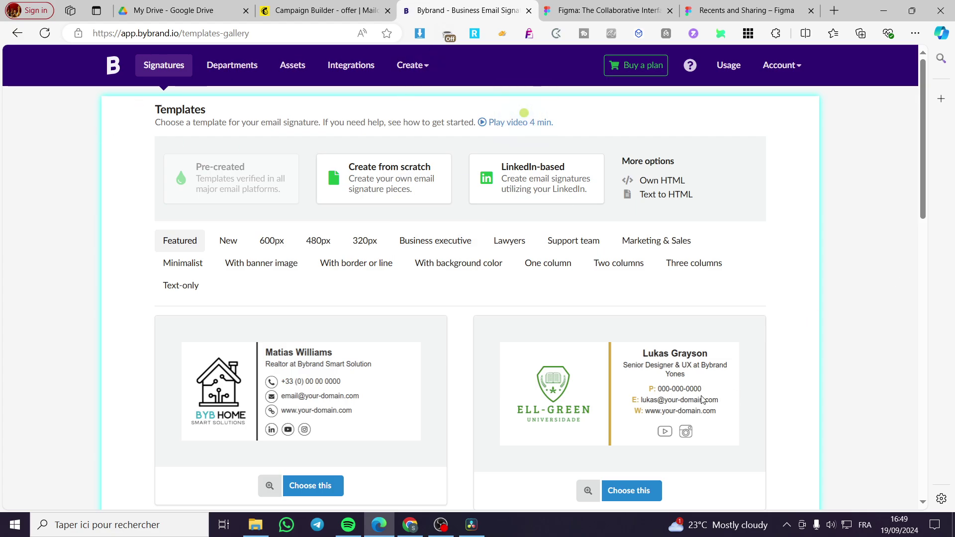
scroll(130, 384, down, 1)
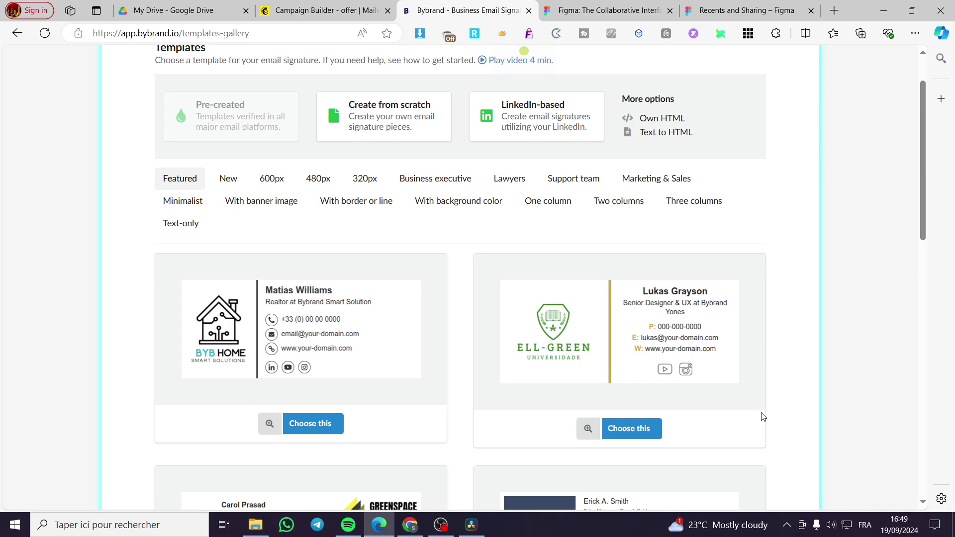
scroll(588, 318, down, 8)
scroll(740, 387, up, 1)
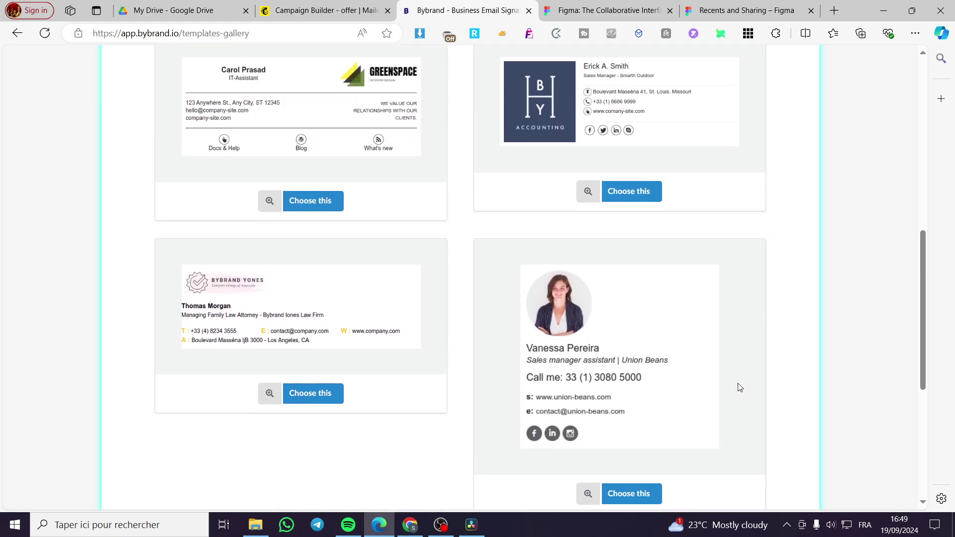
scroll(396, 393, up, 6)
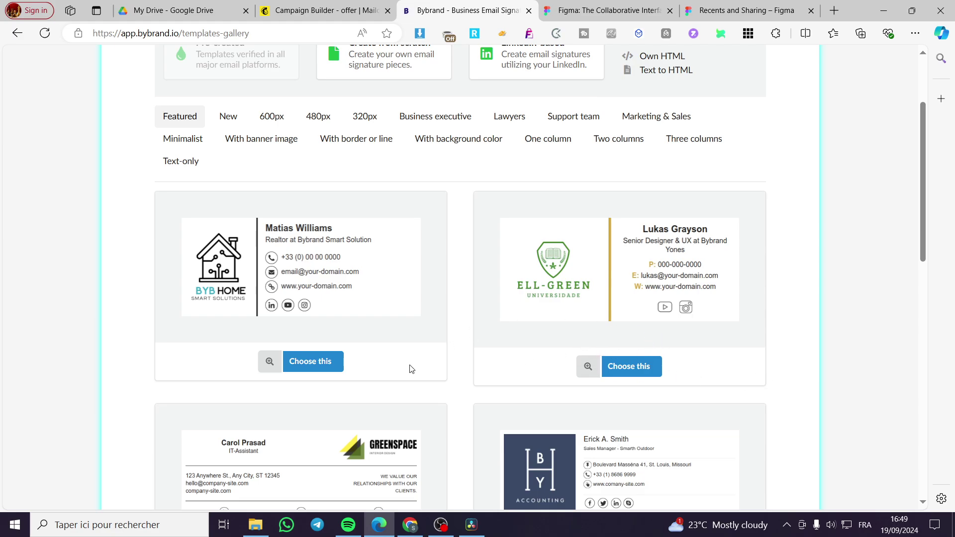
Step: Create a signature named 'My own signature' from the BYB Home template and save it
click(326, 370)
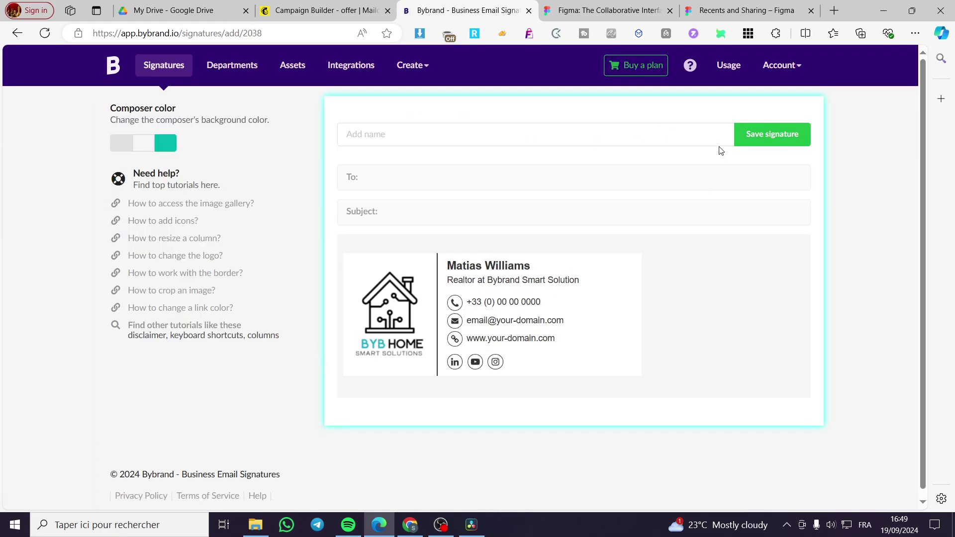
click(416, 143)
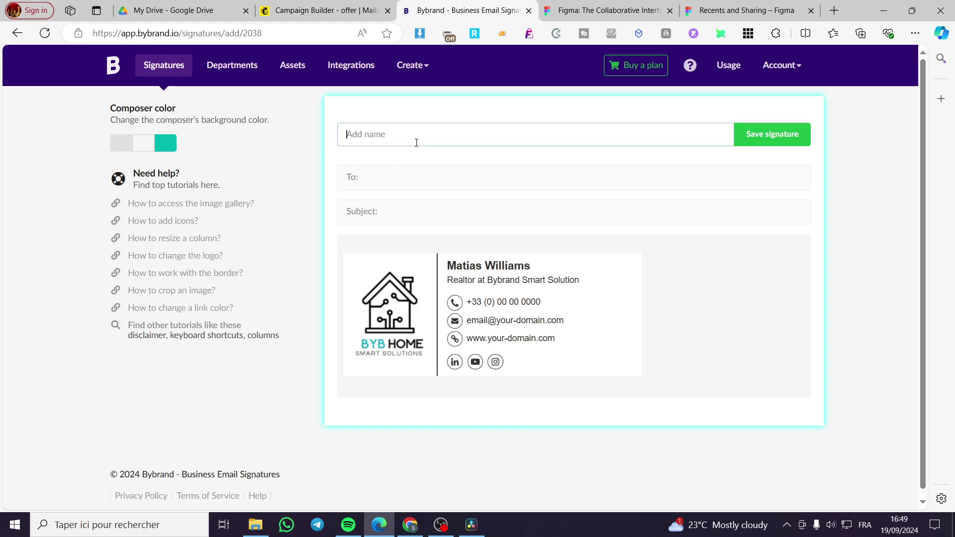
text(My own signature)
click(432, 180)
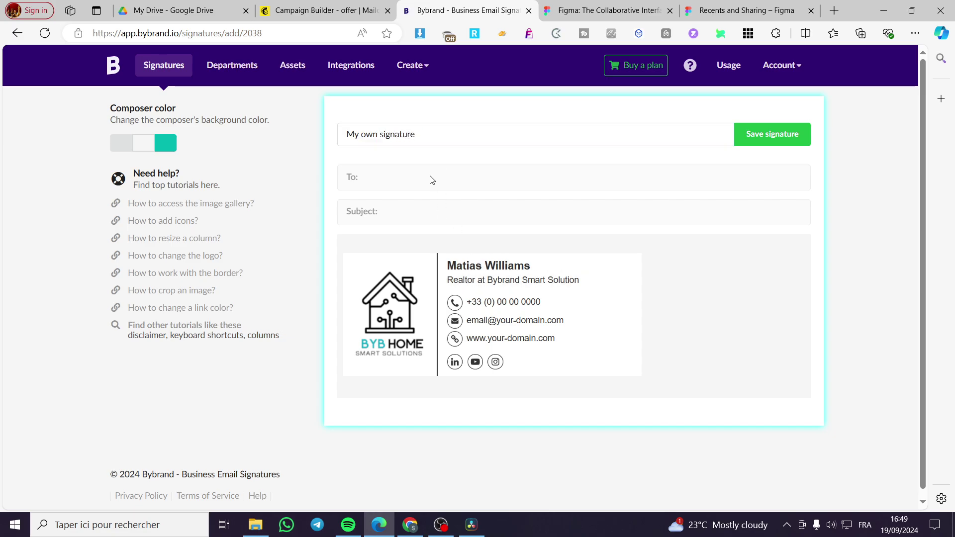
click(772, 134)
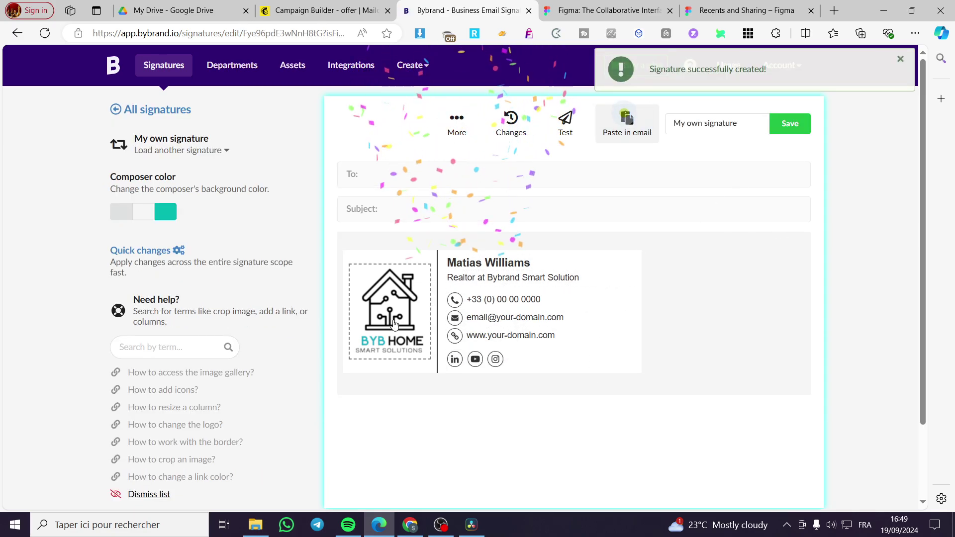
Step: Try uploading the 'download' GIF from Téléchargements as the replacement for the BYB Home logo
click(393, 328)
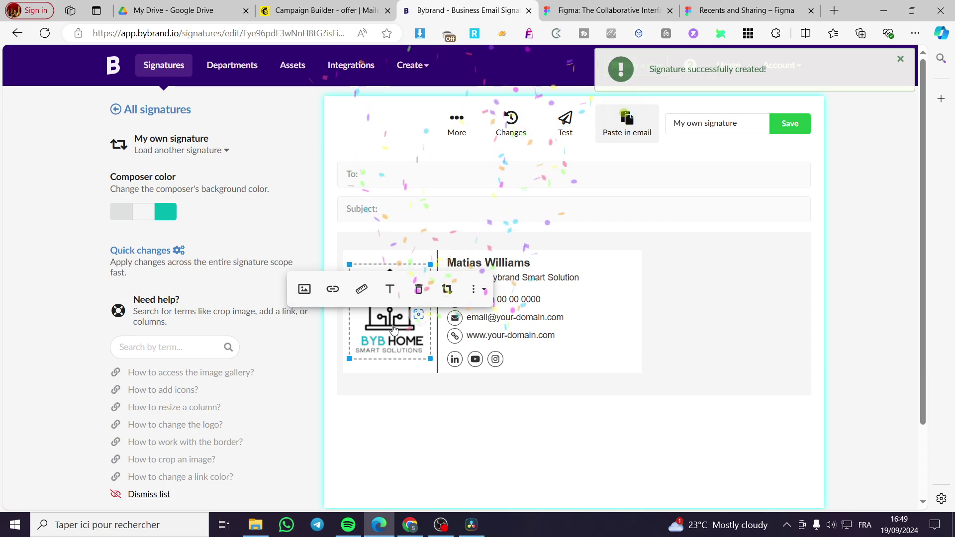
click(305, 289)
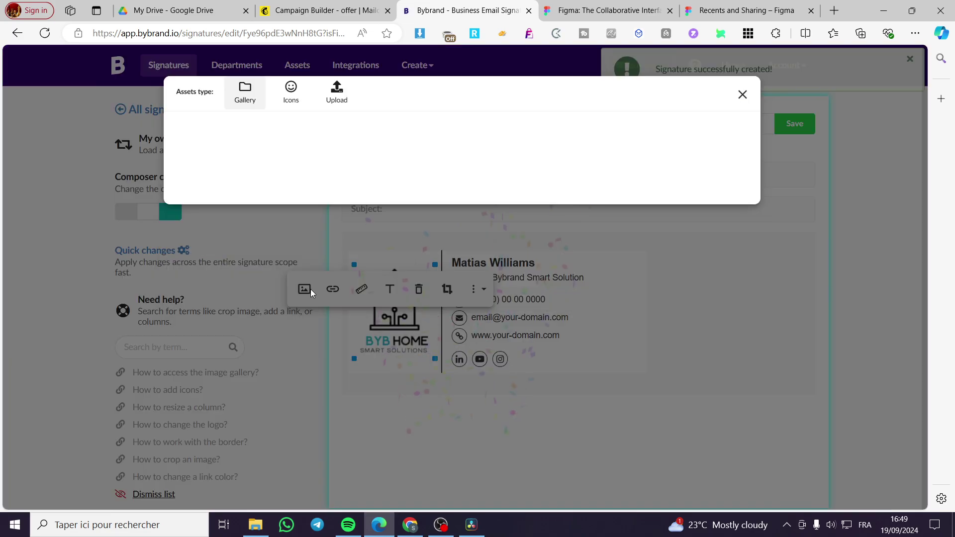
click(291, 92)
click(353, 96)
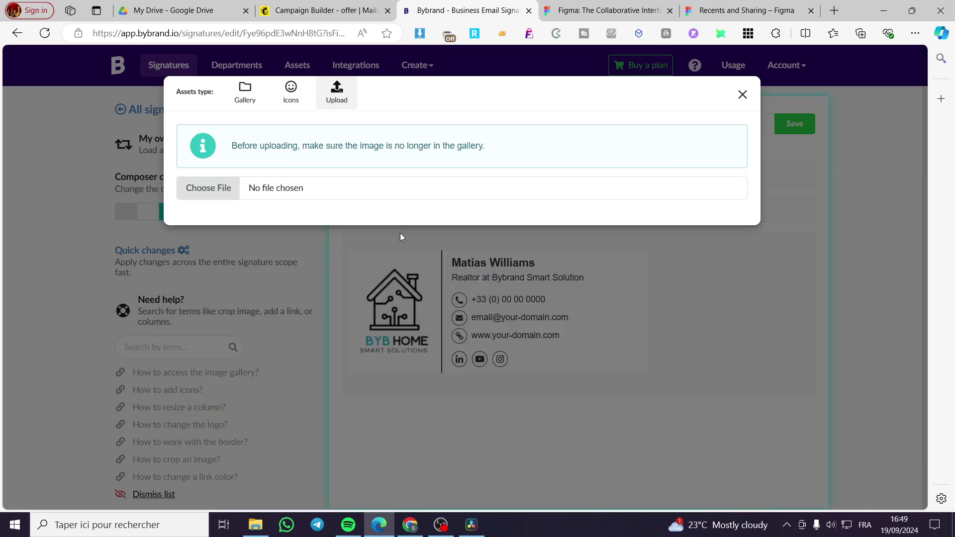
click(213, 191)
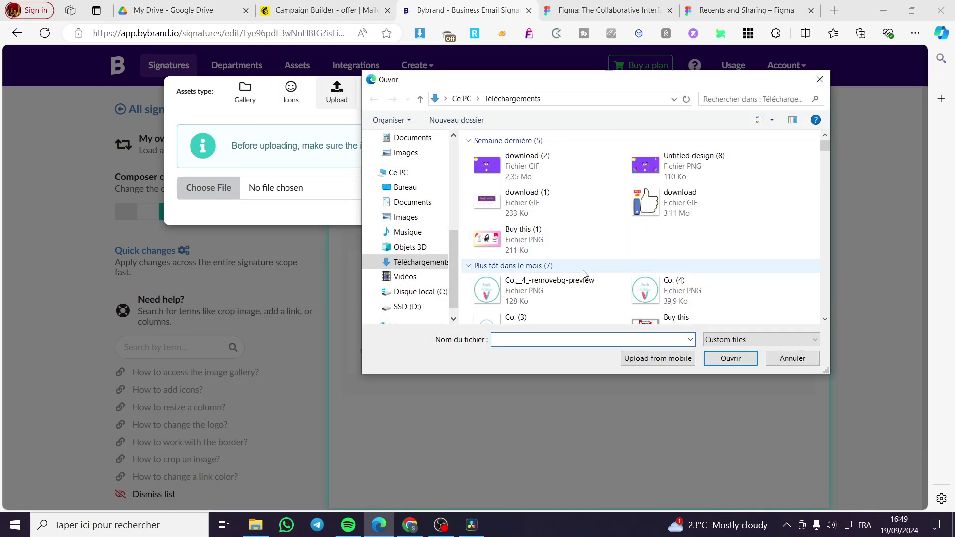
click(676, 209)
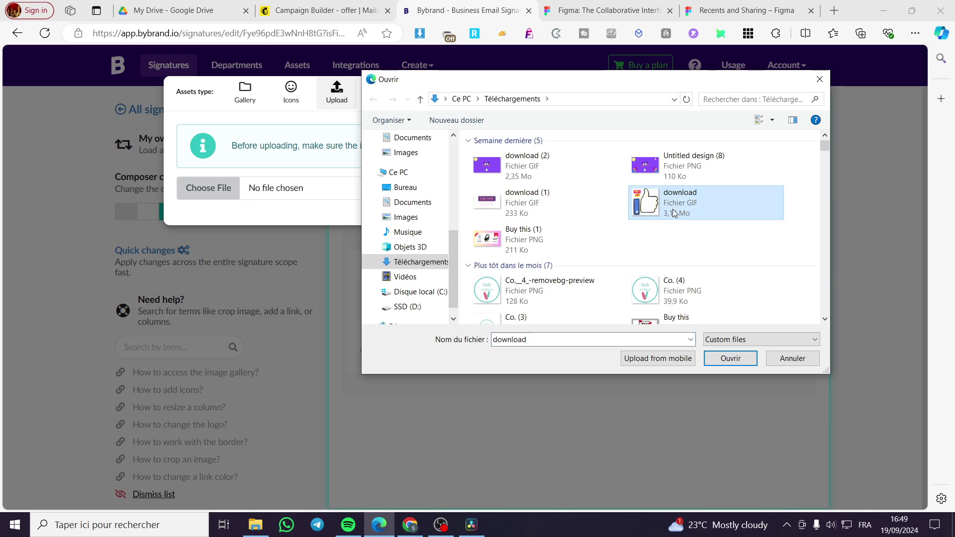
click(730, 359)
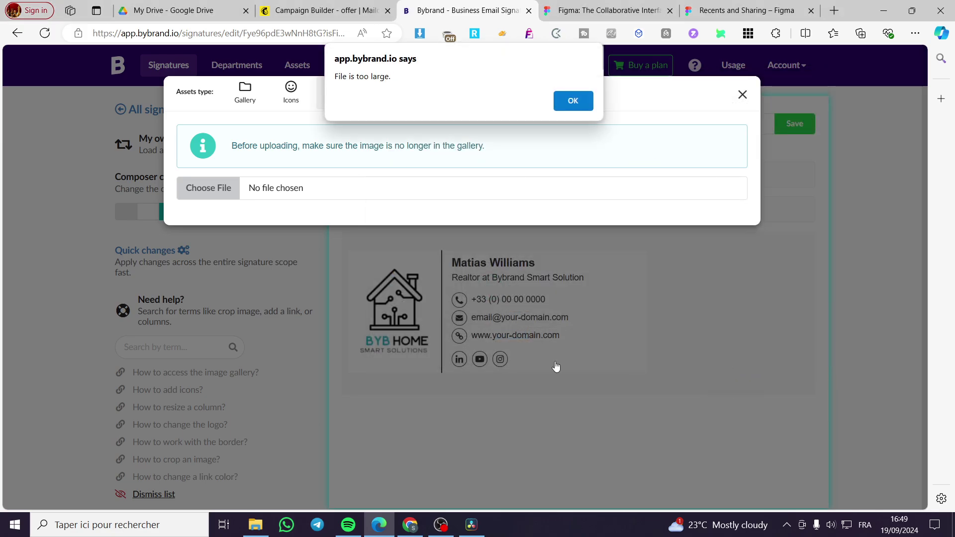
Step: Dismiss the file-too-large warning and change the phone country code from 33 to 1
click(572, 101)
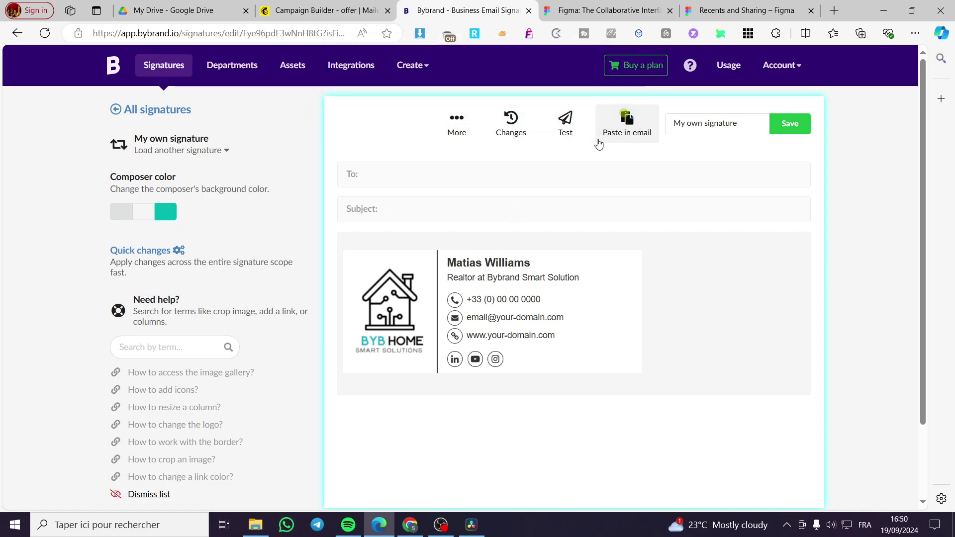
click(413, 281)
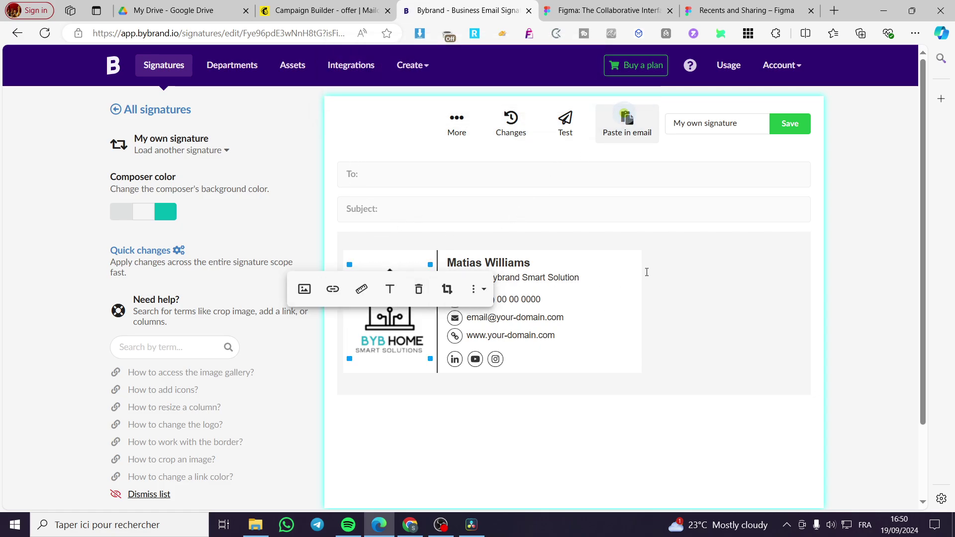
click(546, 306)
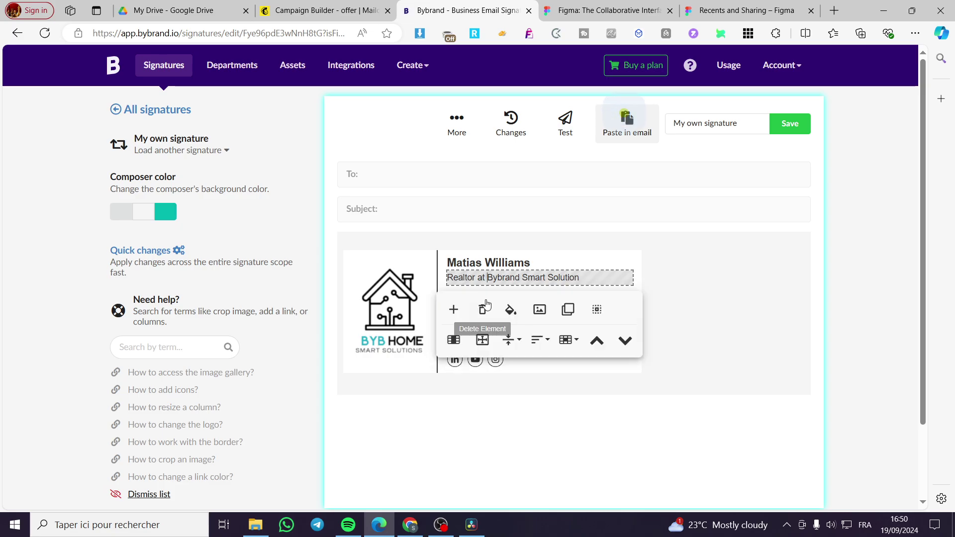
click(735, 272)
double_click(475, 297)
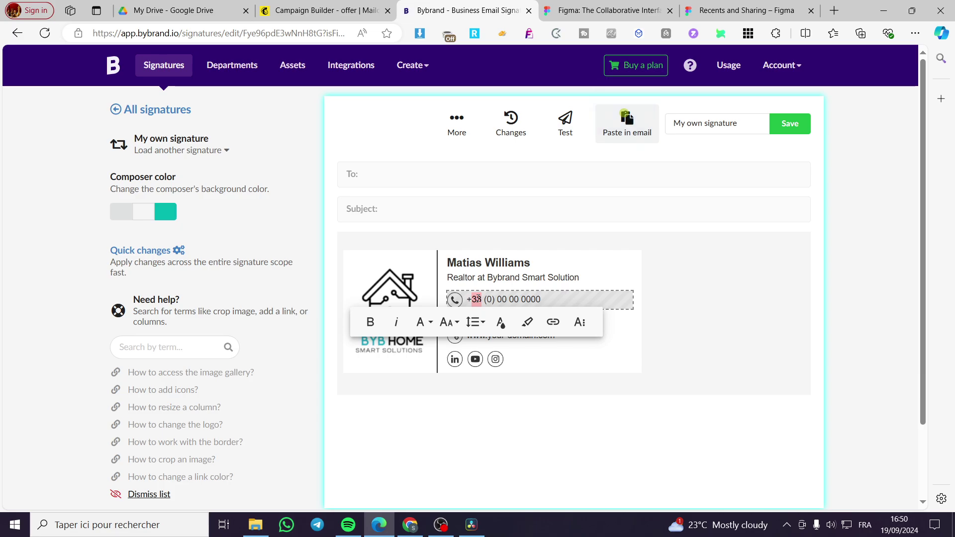
text(1)
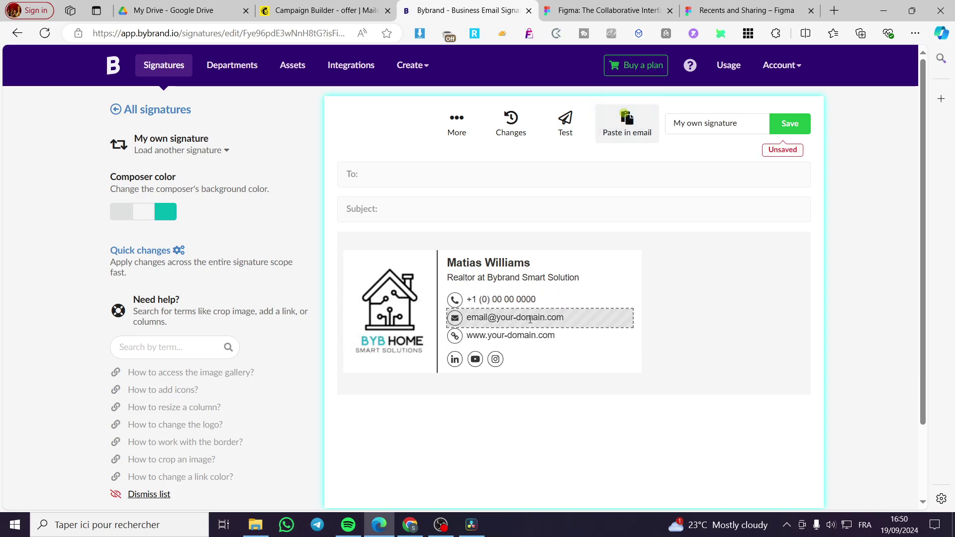
click(488, 317)
click(488, 317)
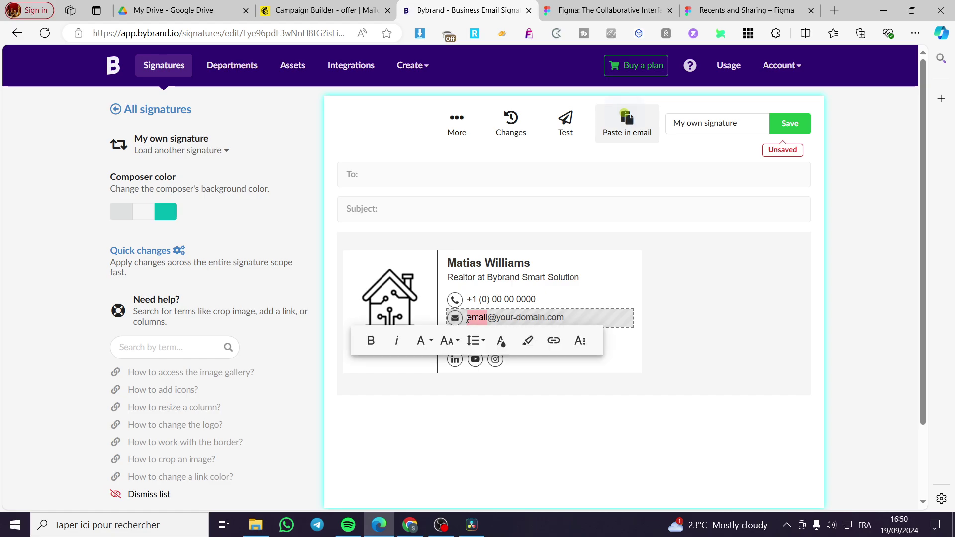
text(test)
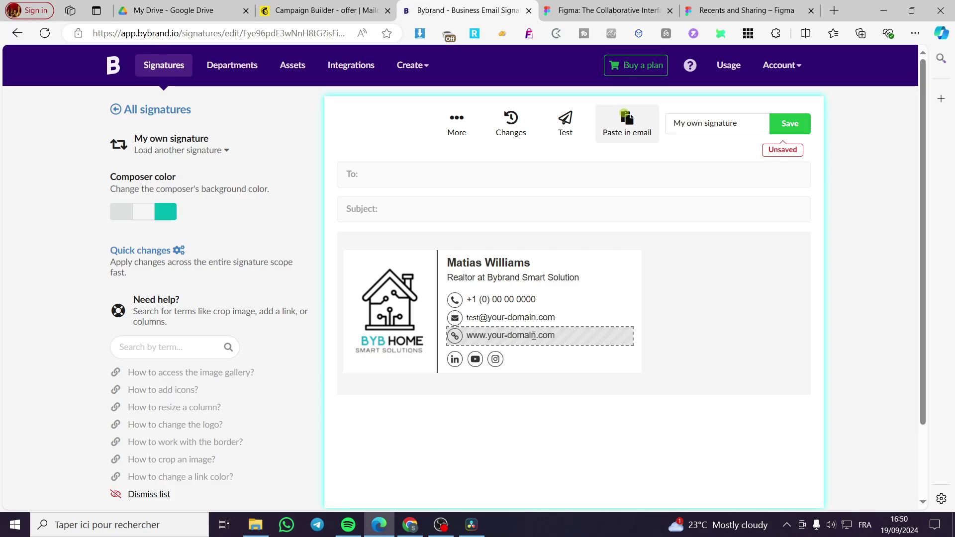
drag(536, 336, 490, 330)
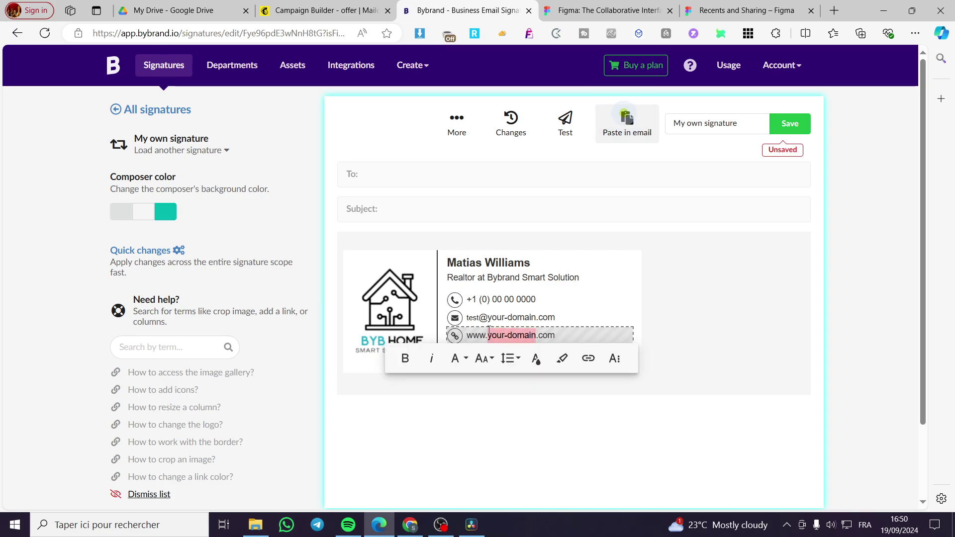
text(test)
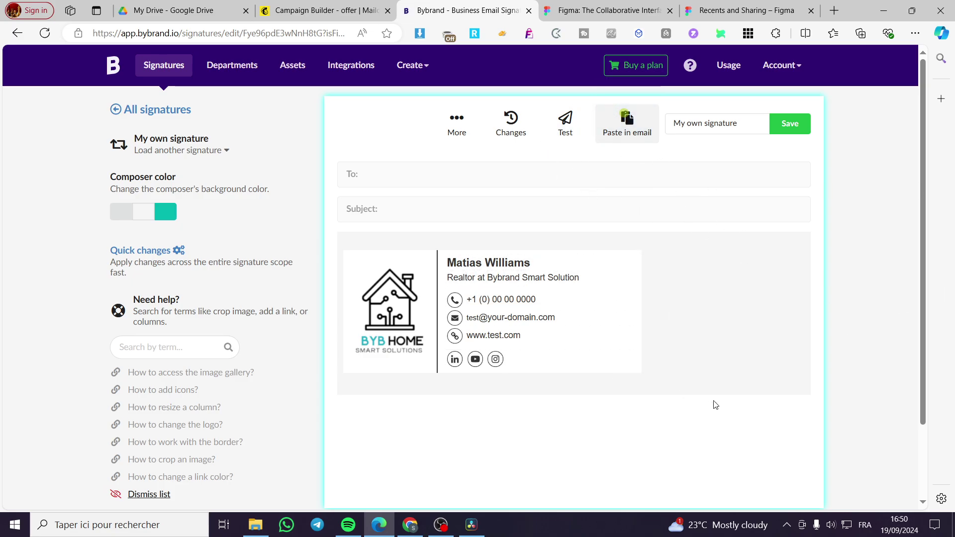
Step: Save the signature, then copy all of its HTML code from the Paste in email page
click(787, 130)
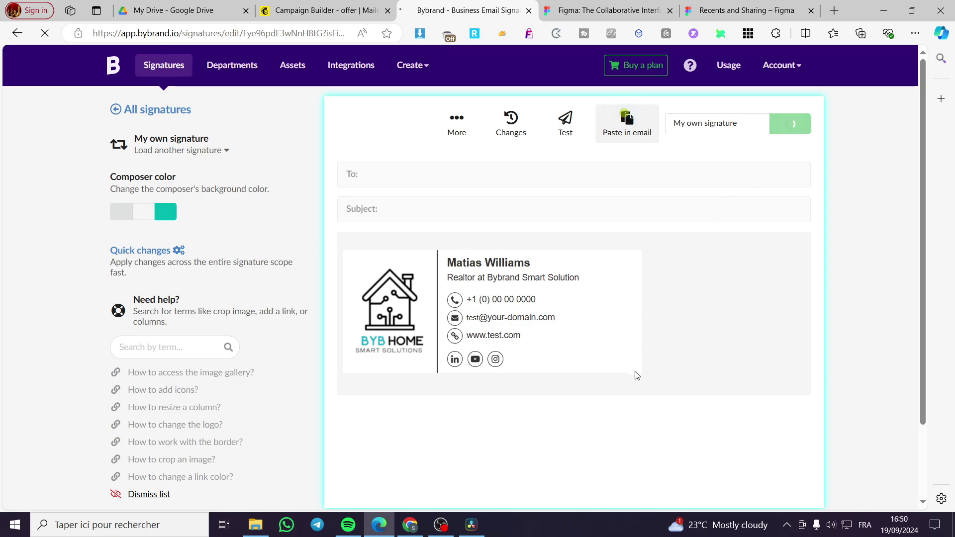
click(616, 122)
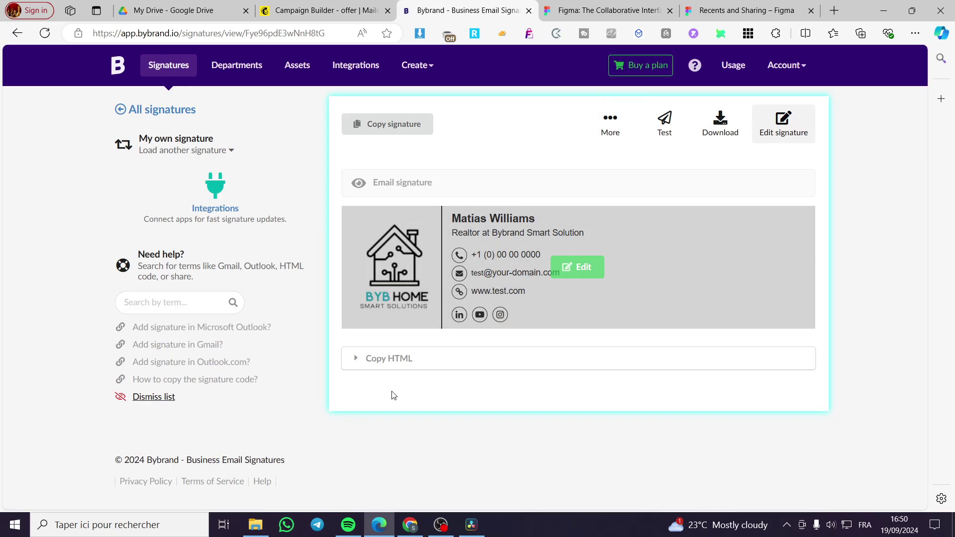
click(370, 360)
scroll(443, 374, down, 3)
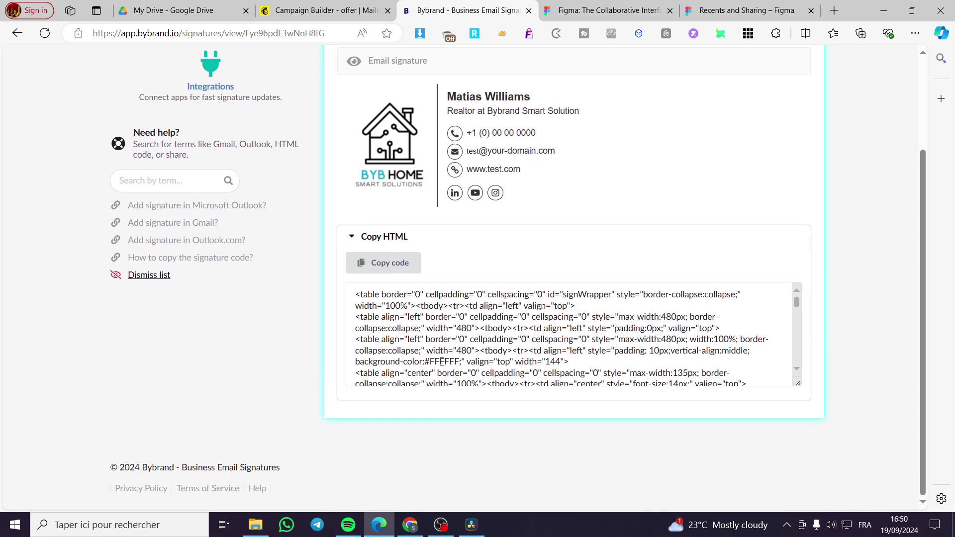
click(393, 261)
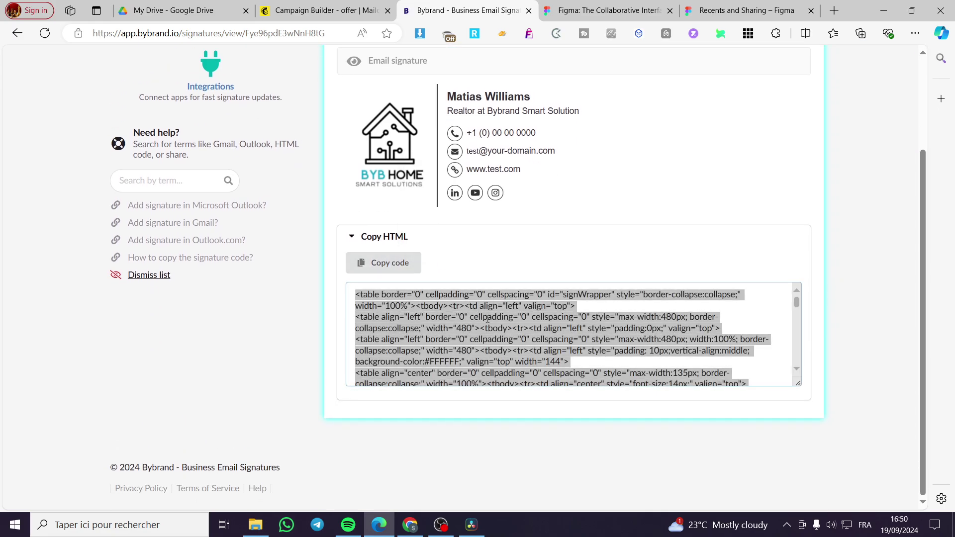
scroll(476, 309, up, 3)
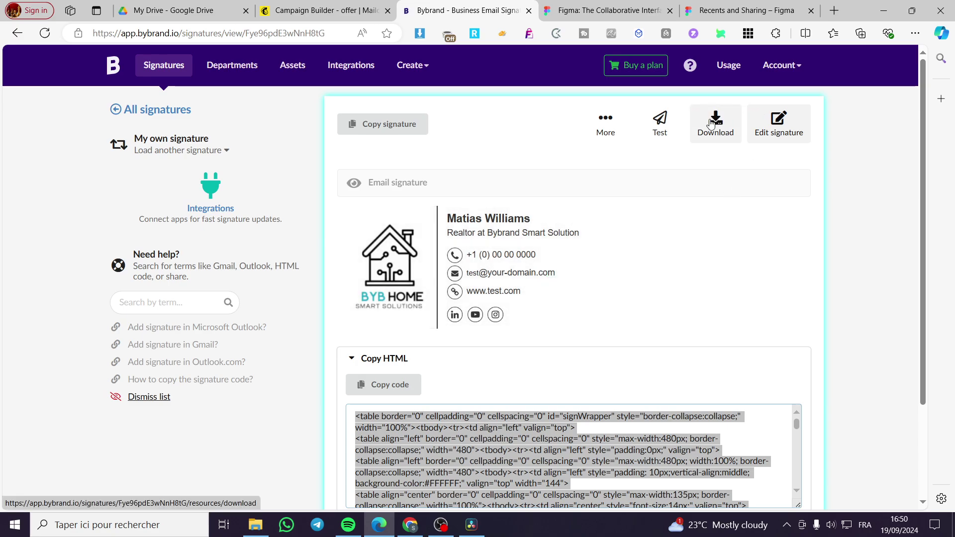
Step: Drag a Code block above the offer email's footer and replace its placeholder with the signature HTML
click(309, 9)
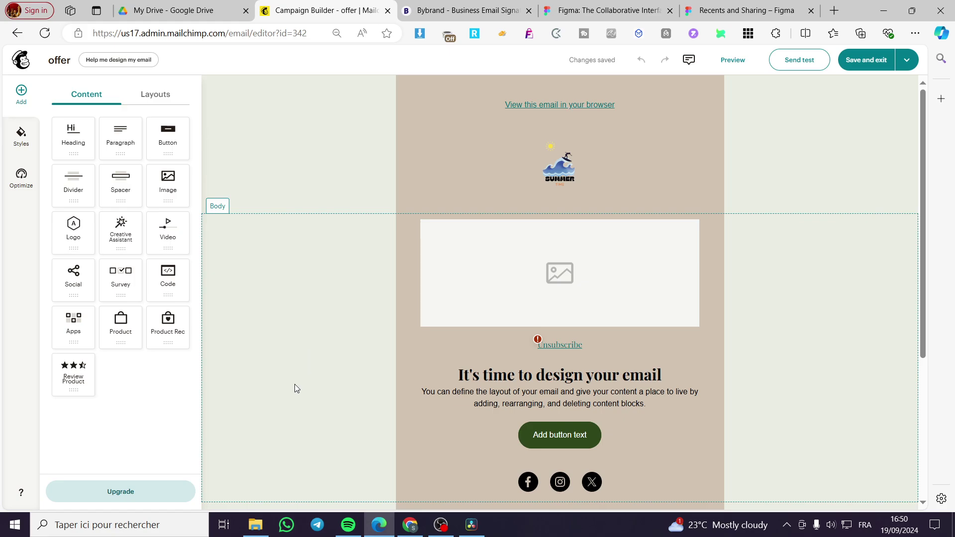
scroll(560, 393, down, 5)
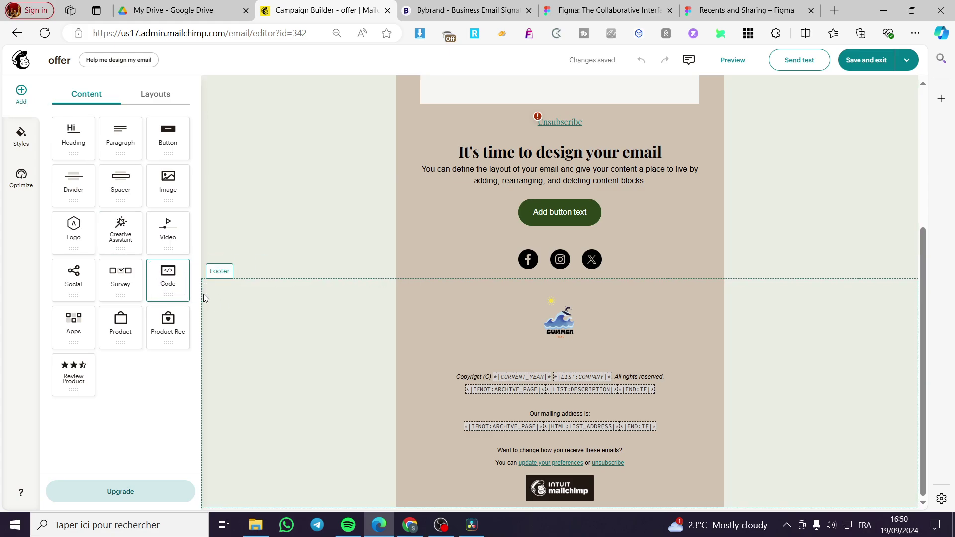
drag(172, 271, 588, 291)
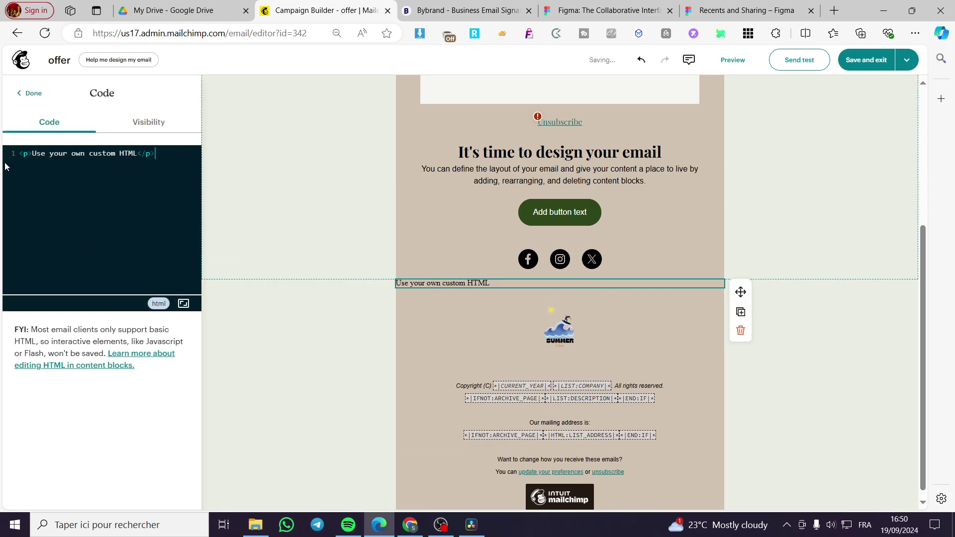
key(ctrl+a)
key(BackSpace)
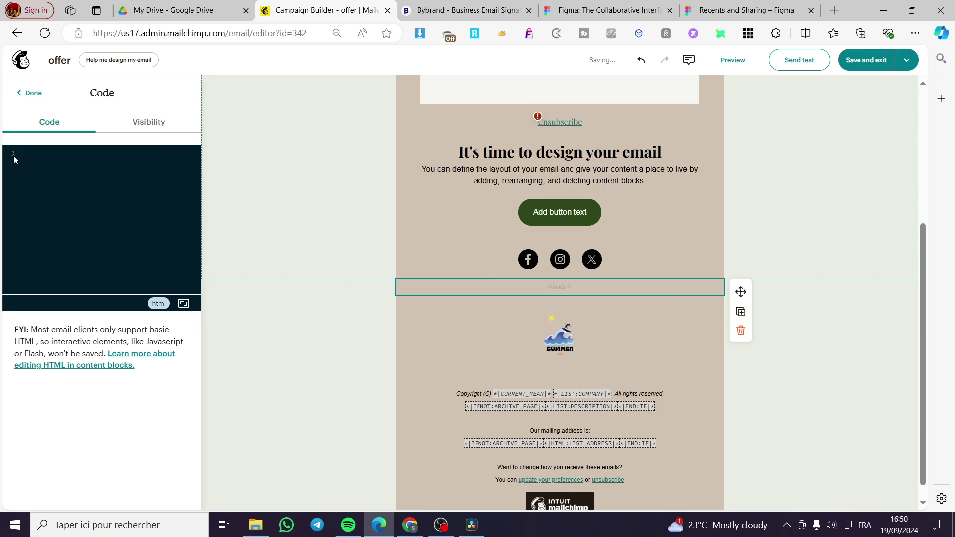
key(ctrl+v)
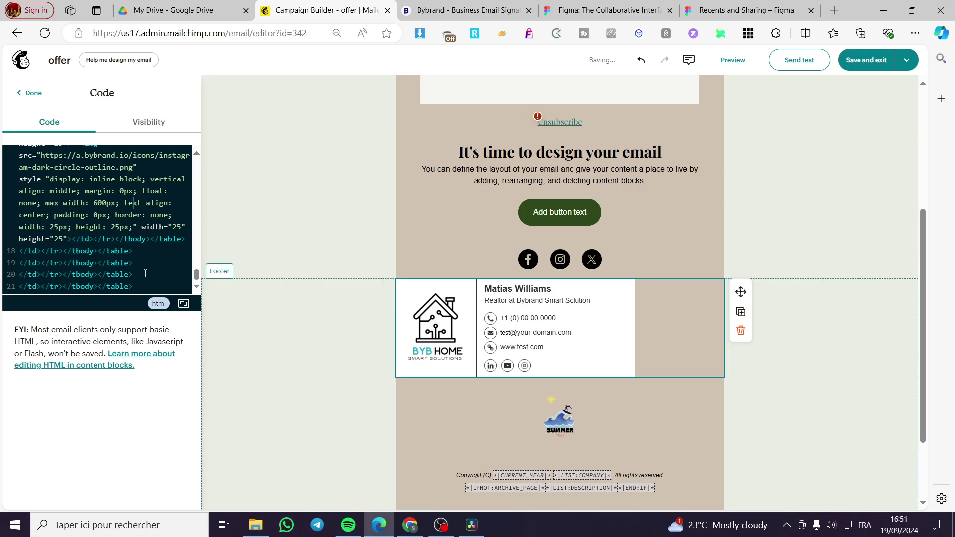
click(744, 313)
click(778, 352)
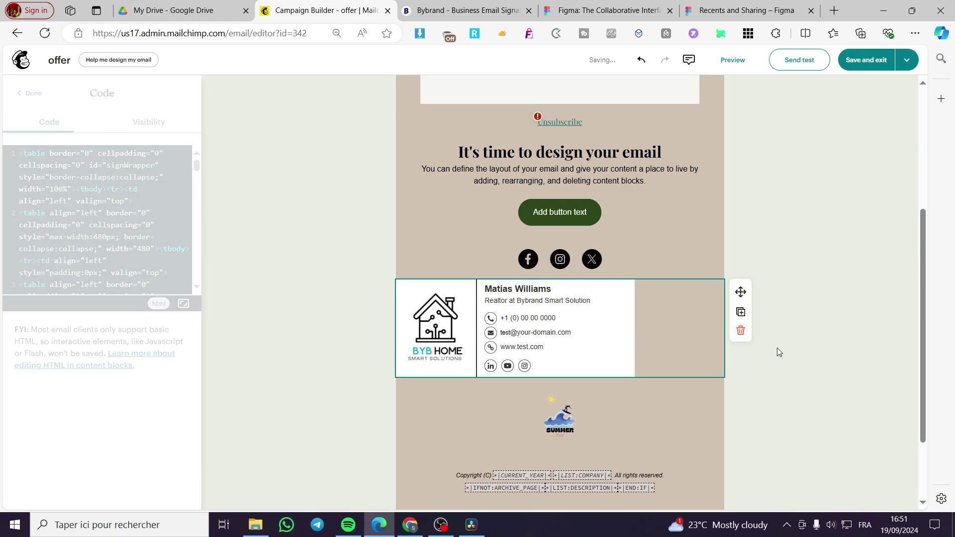
click(714, 345)
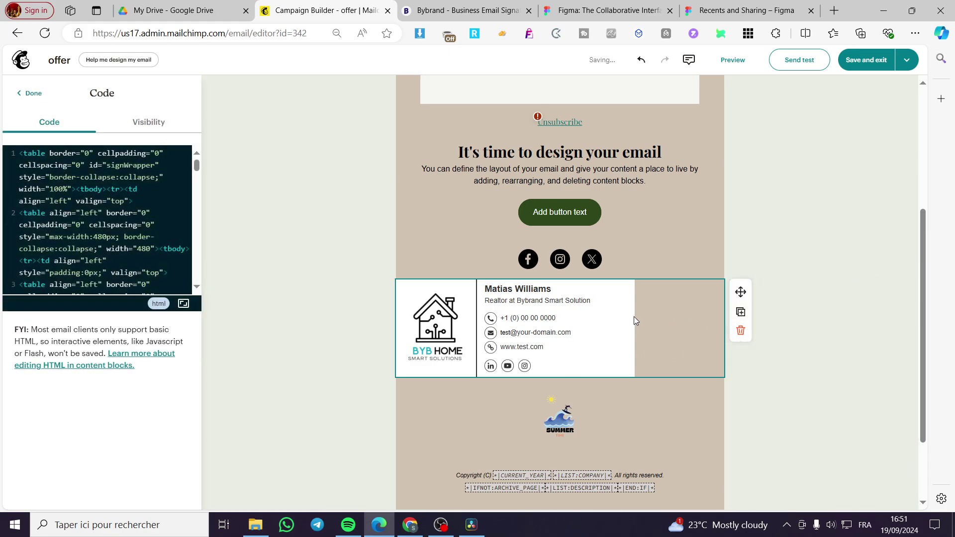
click(19, 93)
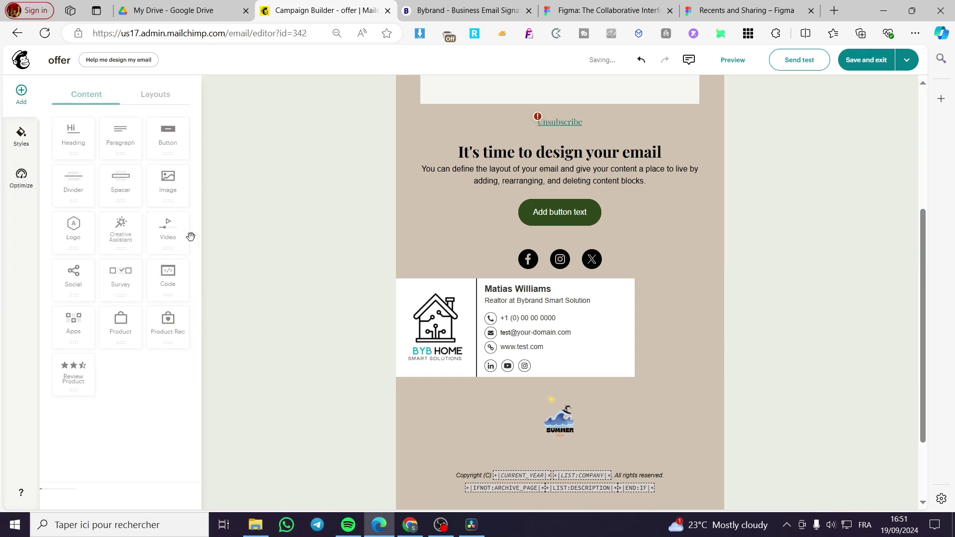
click(694, 320)
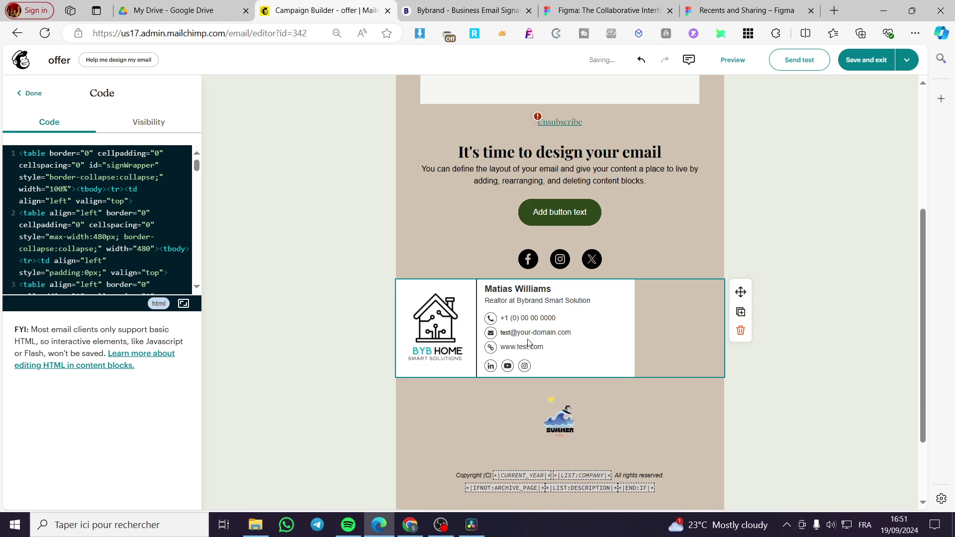
click(463, 11)
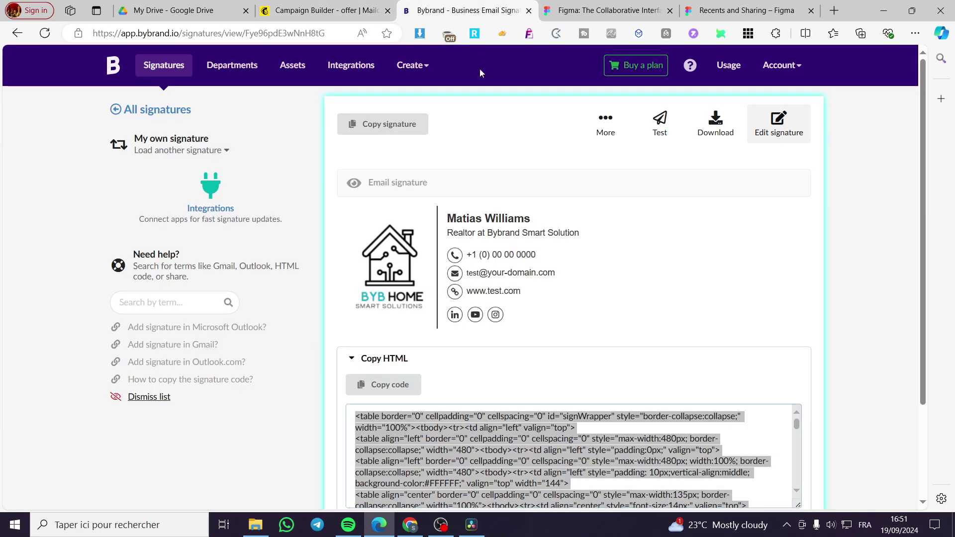
mouse_move(606, 300)
click(573, 274)
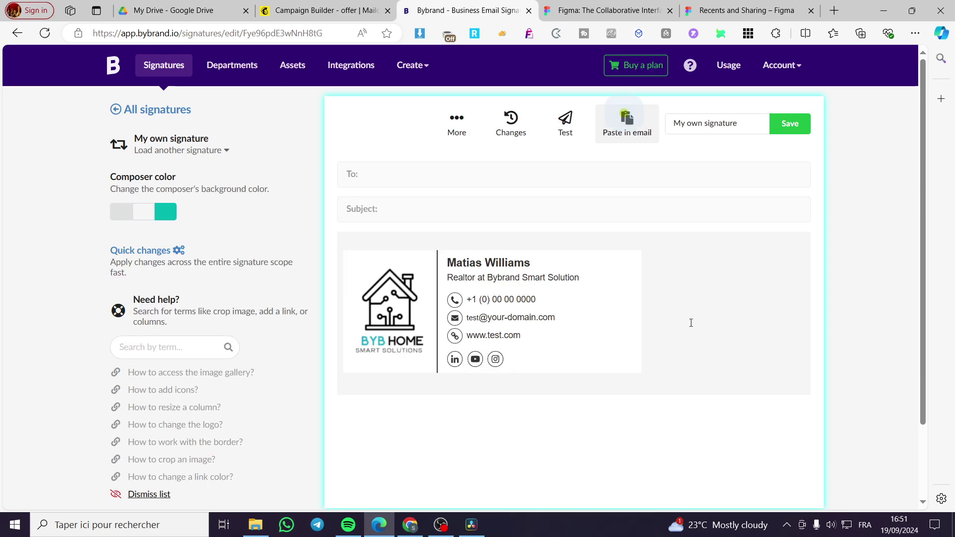
click(358, 308)
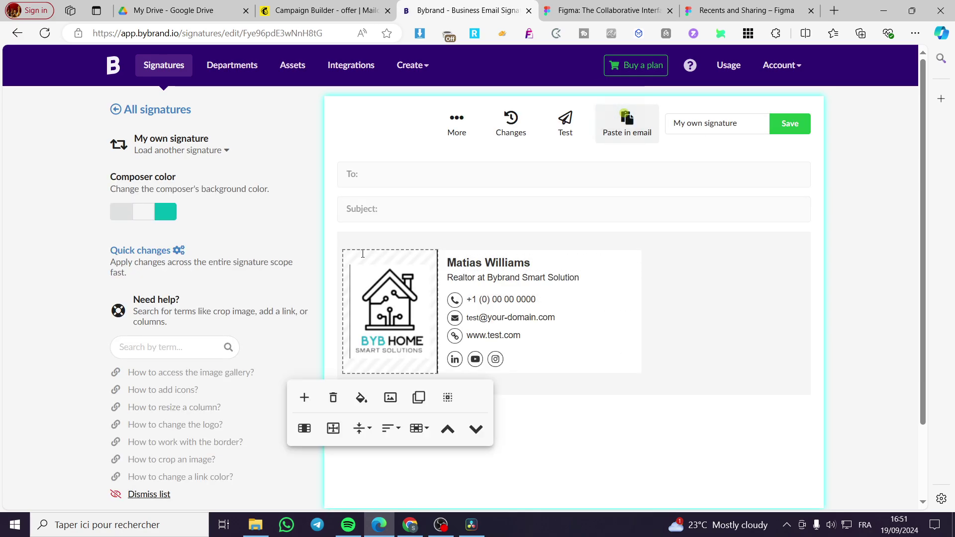
click(633, 254)
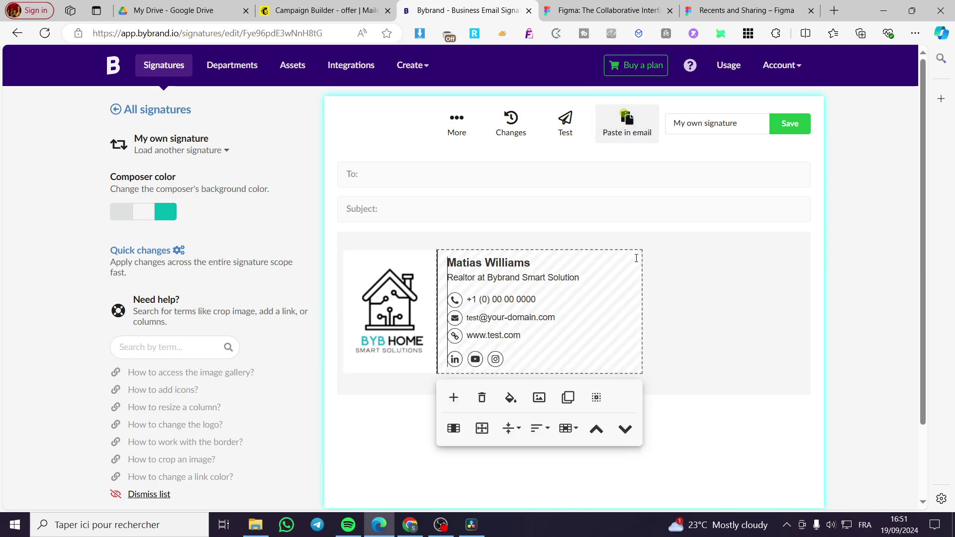
click(312, 5)
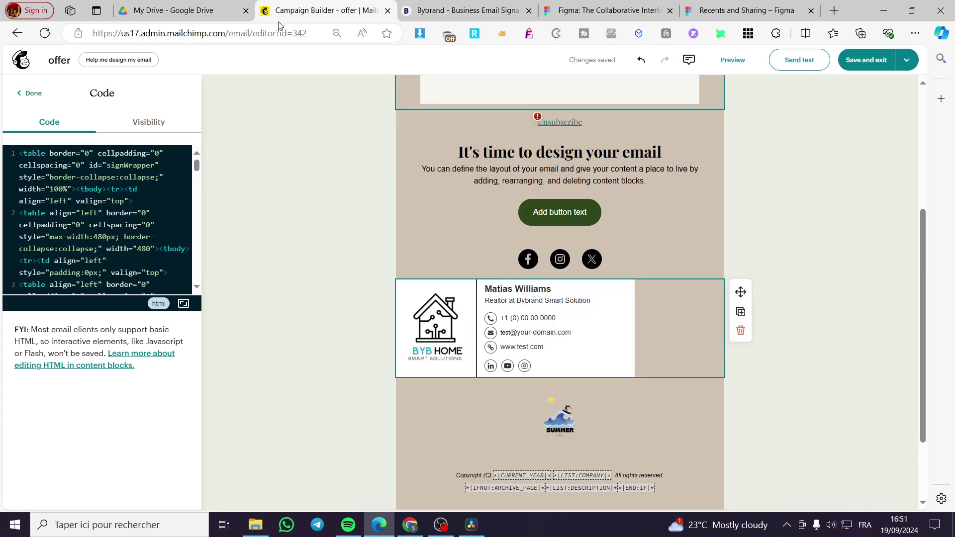